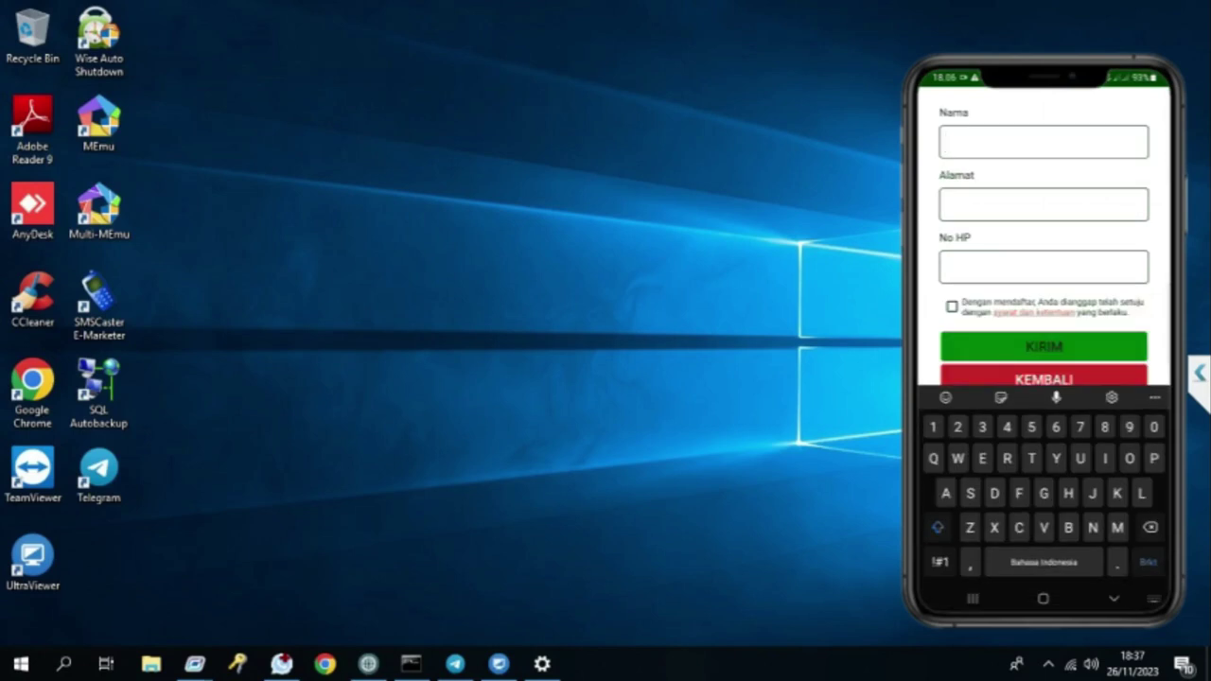
Step: Register a new member with name, address and phone number, accept the terms, submit, and dismiss the confirmation
text(Mahanani)
key(Tab)
text(Madiun)
key(Tab)
click(951, 306)
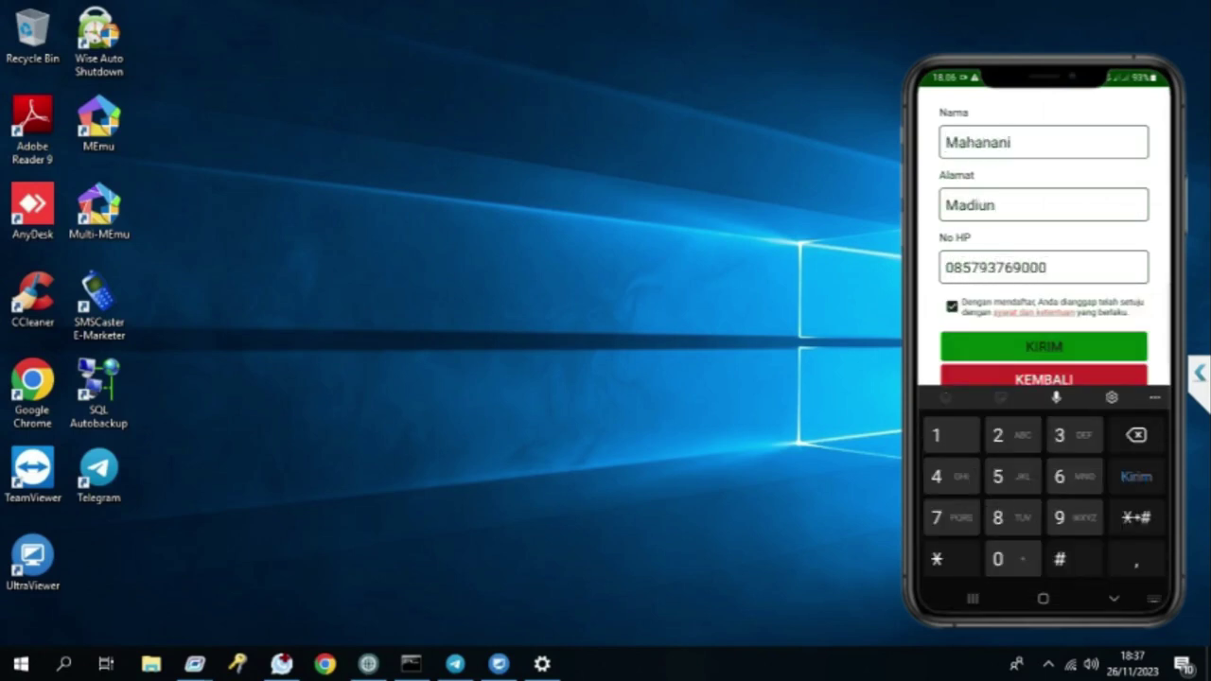
click(1043, 346)
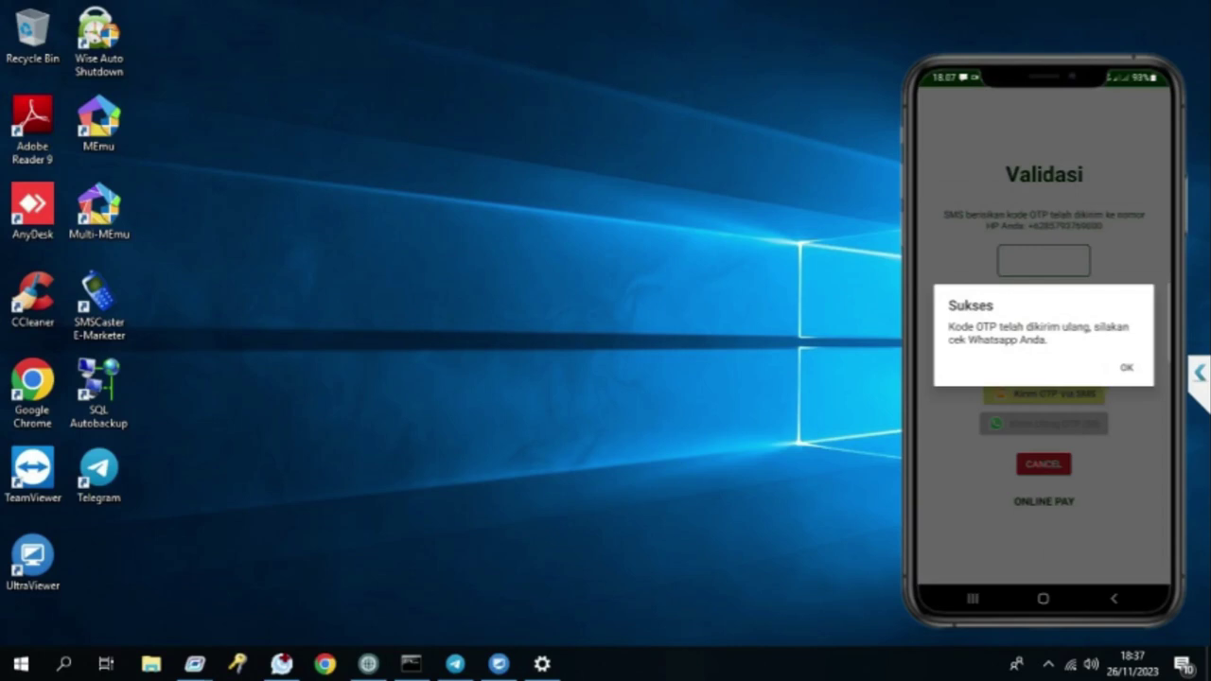
click(1125, 367)
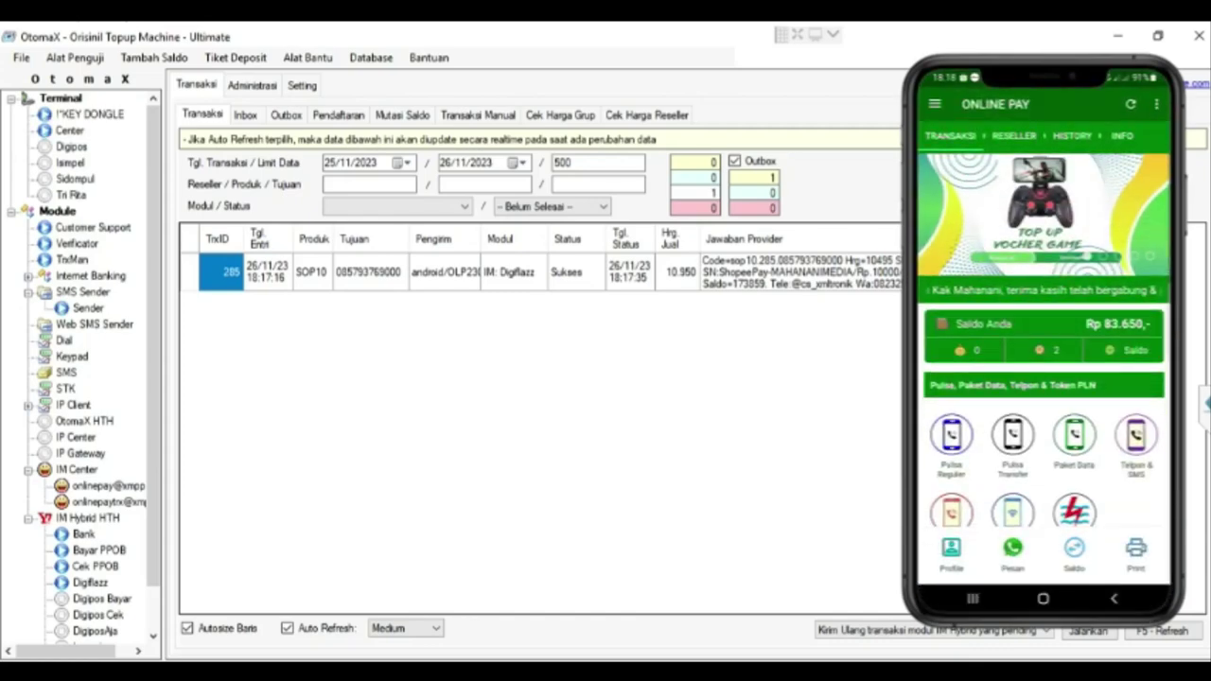
Step: Scroll down the Online Pay home screen toward the Transfer Bank section
scroll(1043, 379, down, 5)
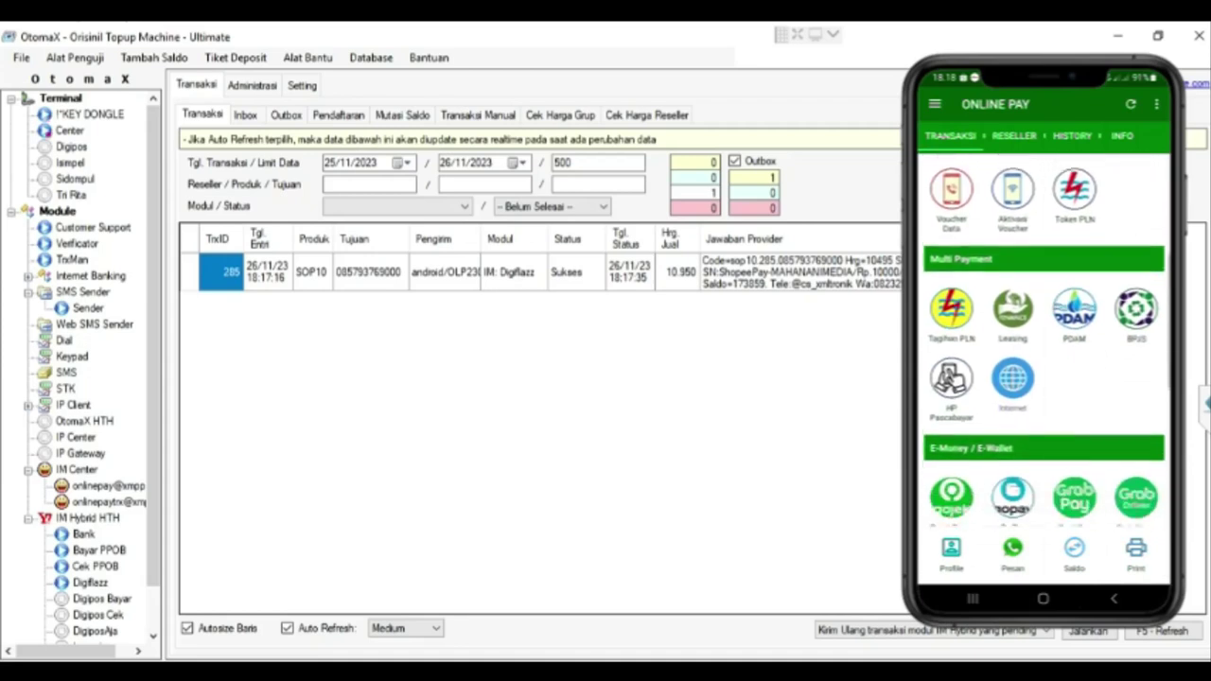
scroll(1043, 378, down, 3)
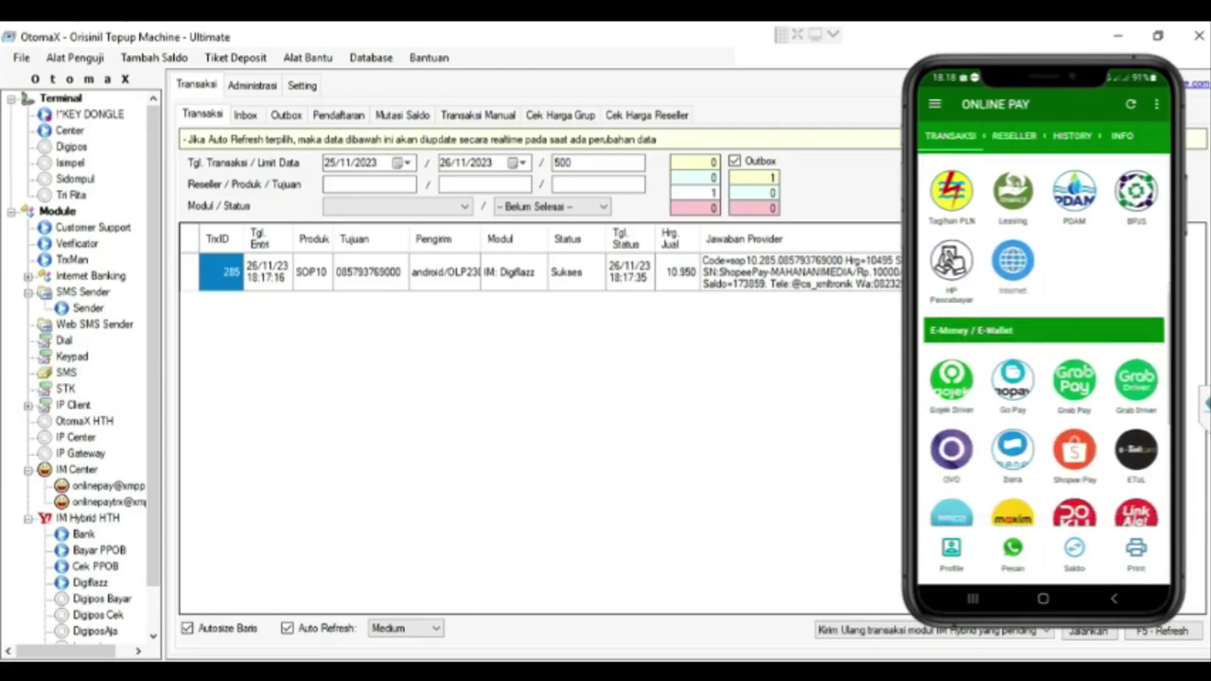
scroll(1043, 378, down, 5)
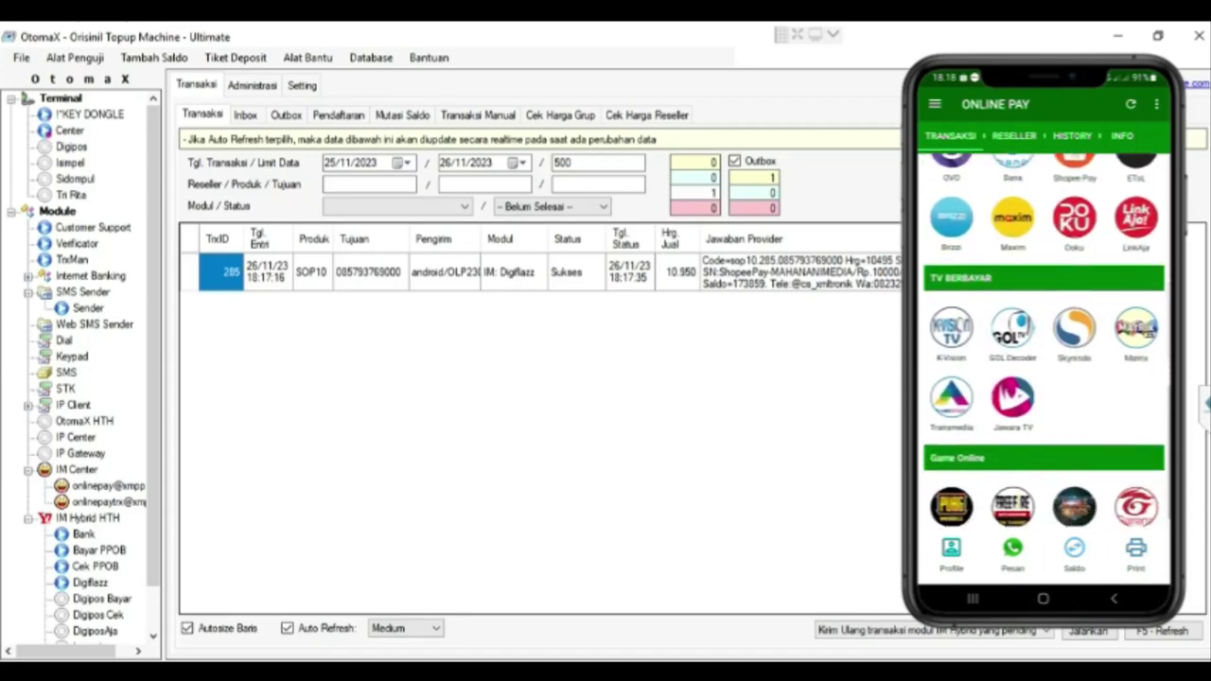
scroll(1043, 378, down, 3)
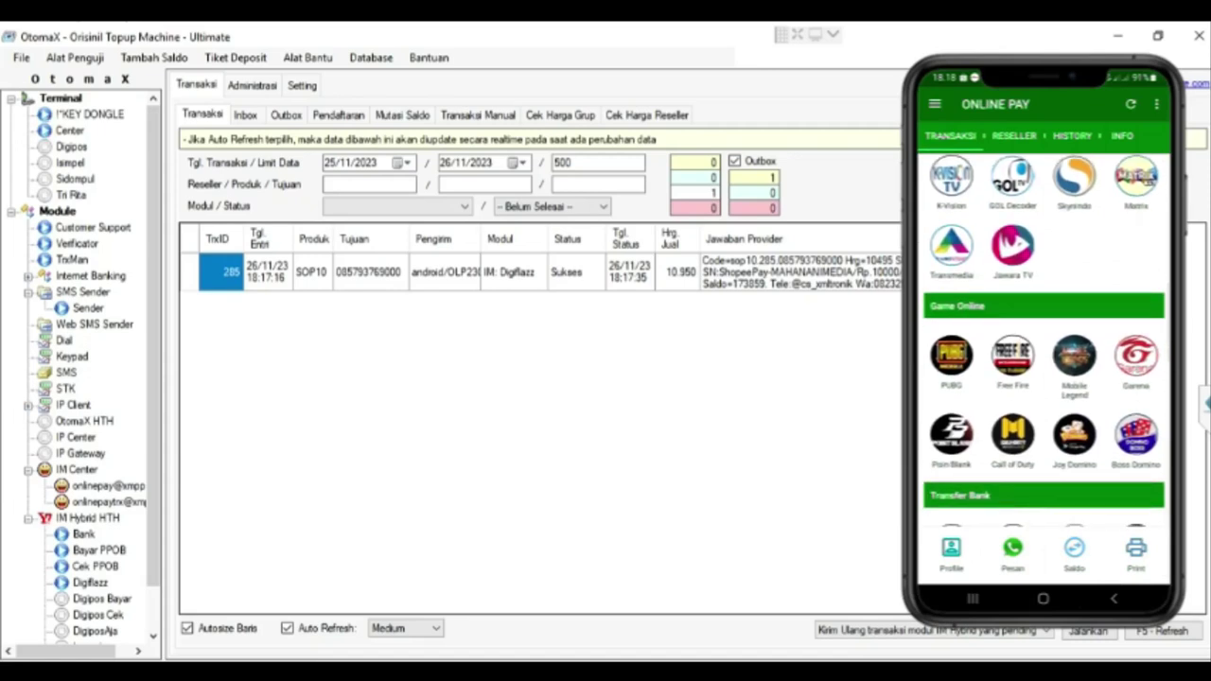
scroll(1043, 378, down, 2)
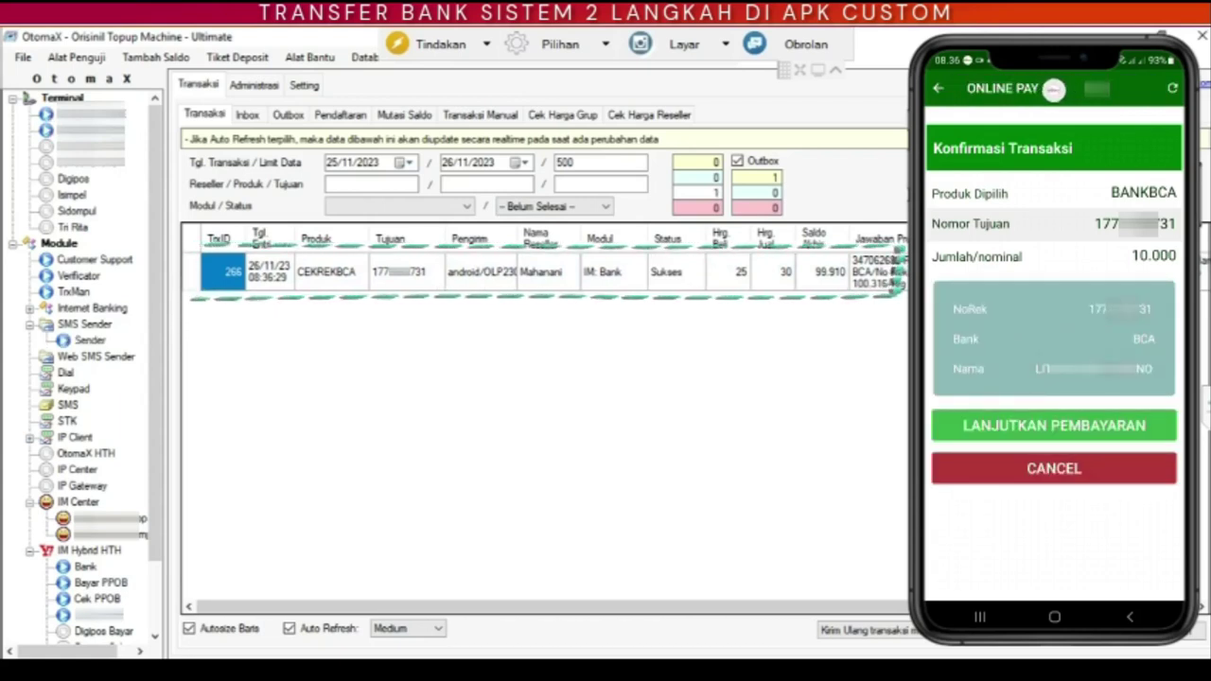
Step: Confirm payment of the 10.000 BCA transfer, acknowledge the Info message, and minimize Log Sistem
click(1050, 425)
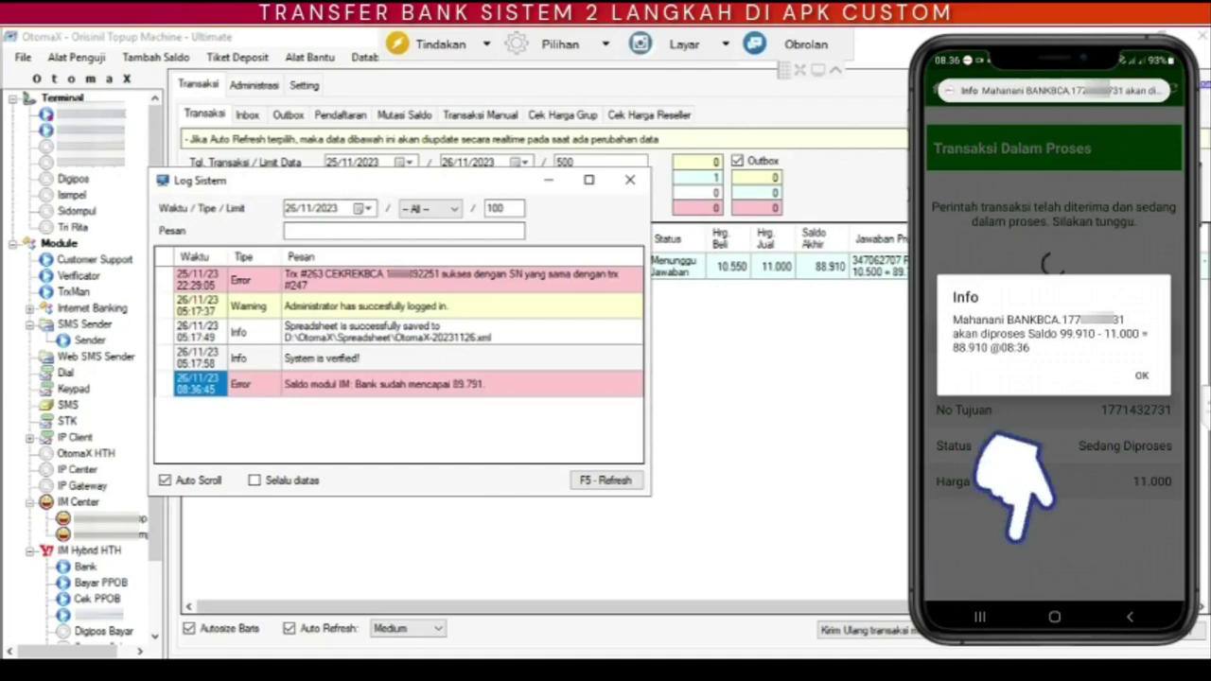
click(1140, 373)
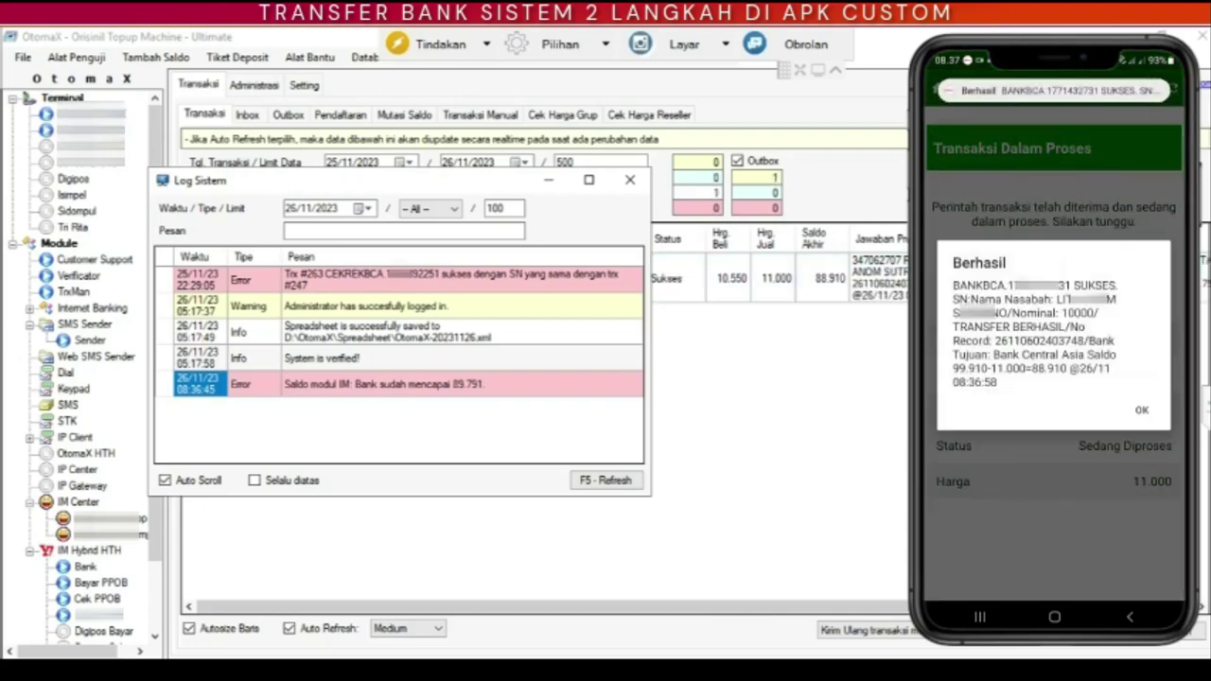
click(546, 181)
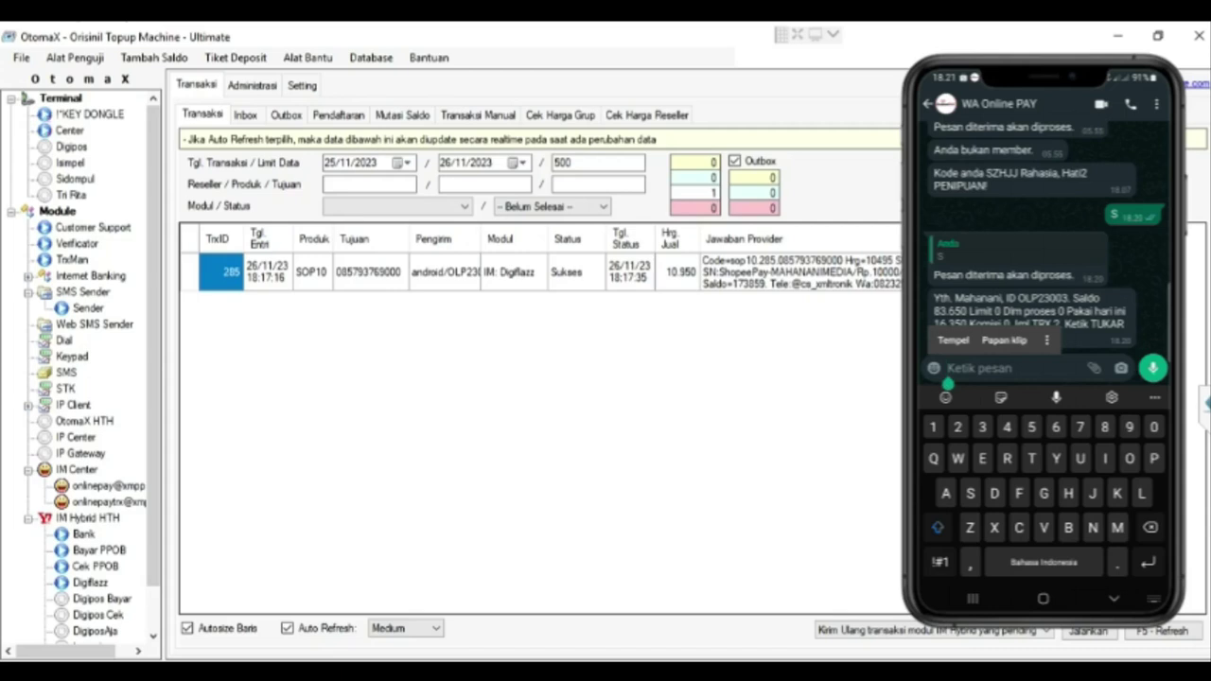
Step: Send the 'Chpn' price-check message to WA Online PAY
text(Ch.)
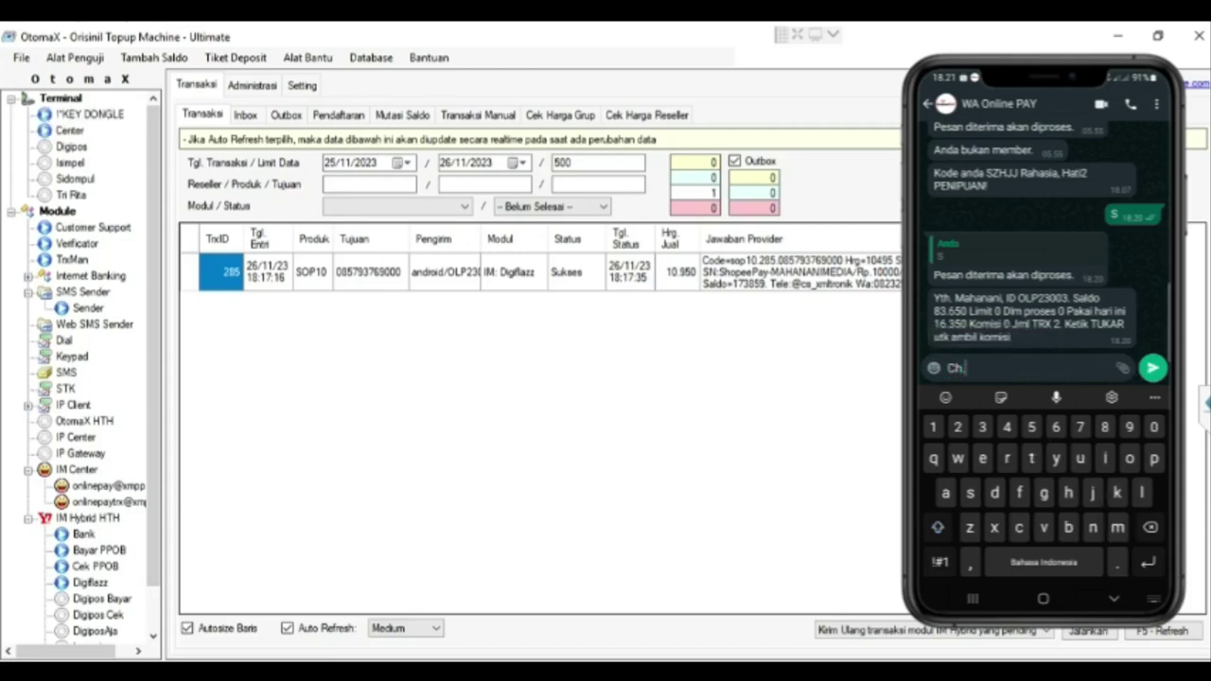
text(p)
text(n)
click(1152, 368)
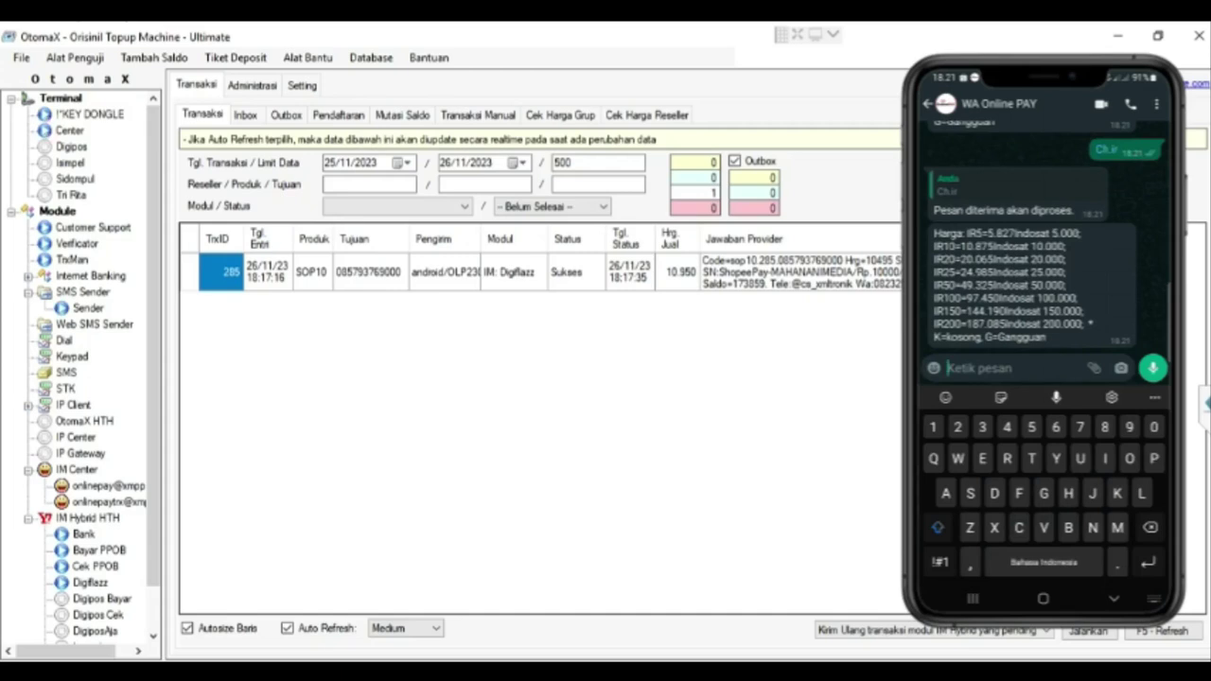
Step: Send a product 1 top-up order with the destination phone number to WA Online PAY
text(1)
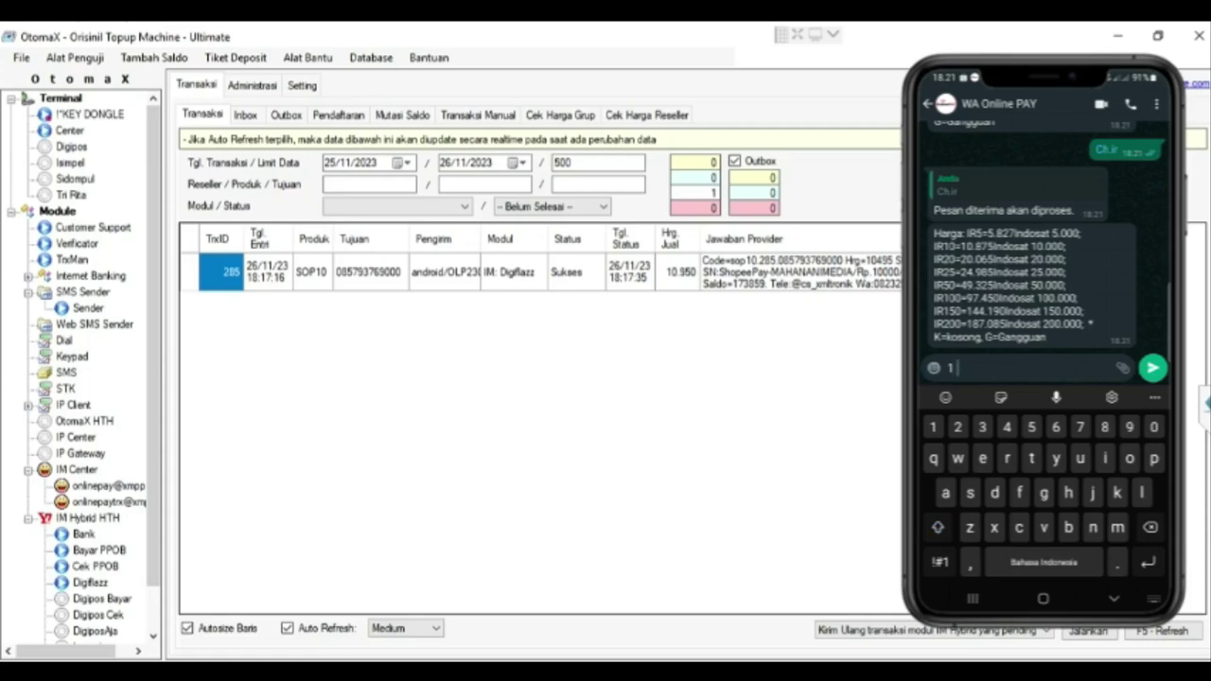
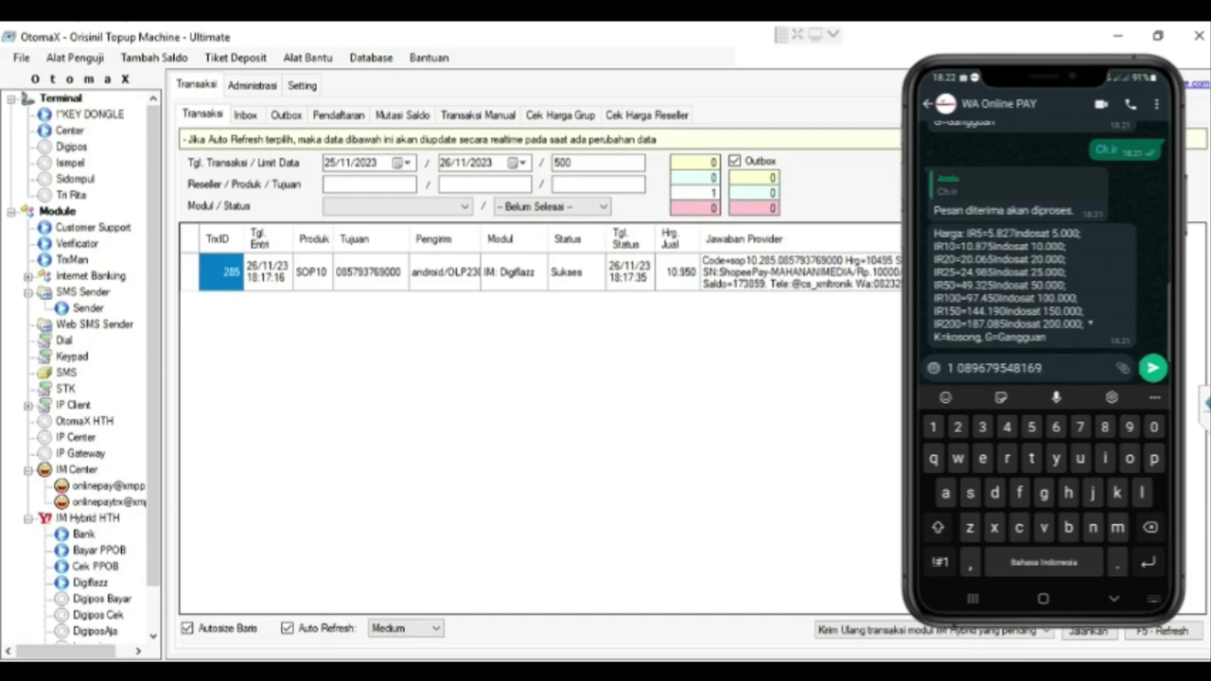
click(1151, 367)
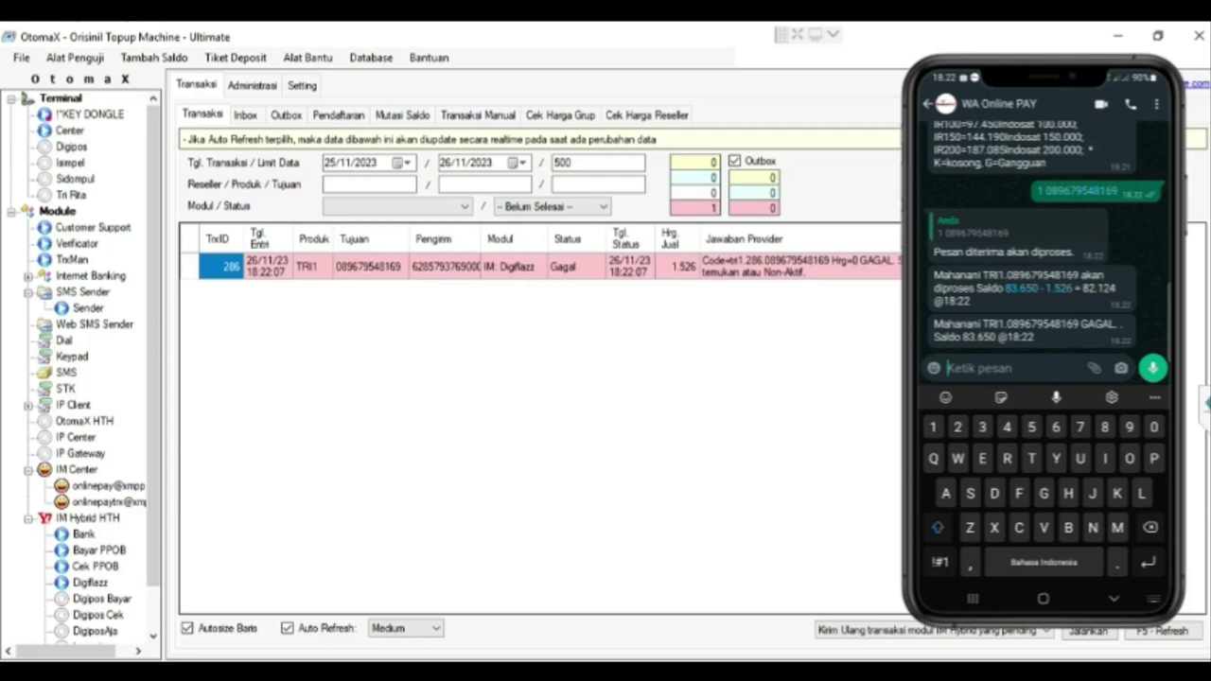
Step: Send a product 5 top-up order for another destination phone number
text(5)
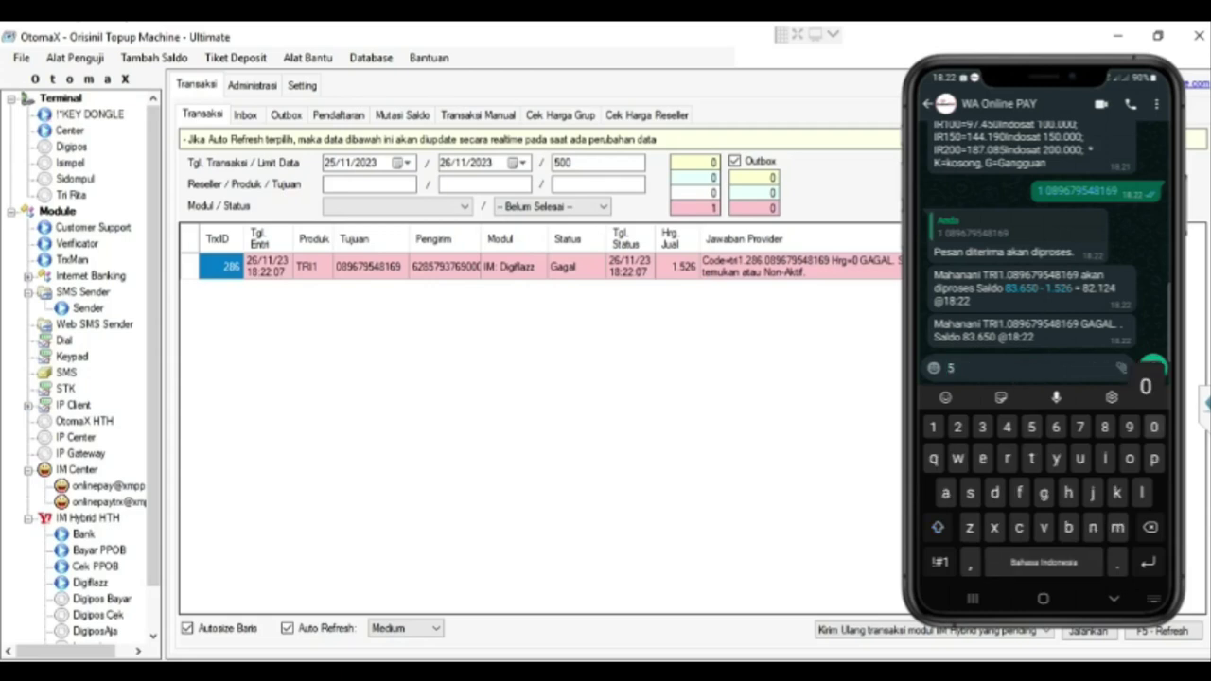
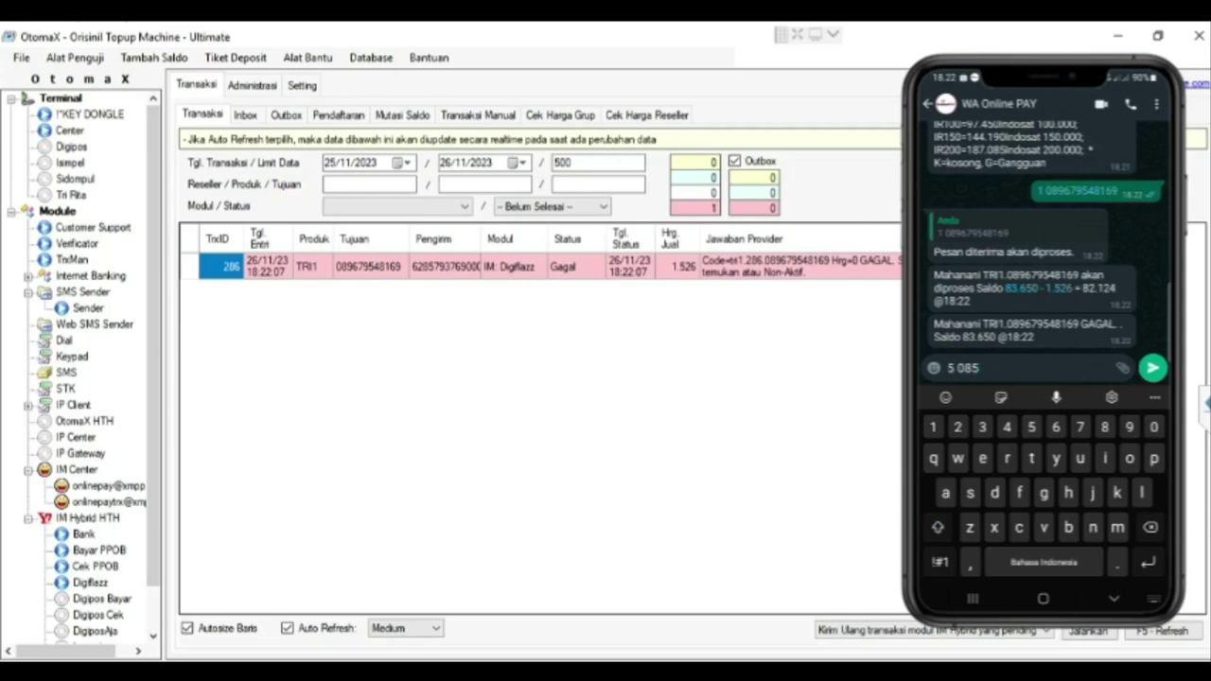
key(Return)
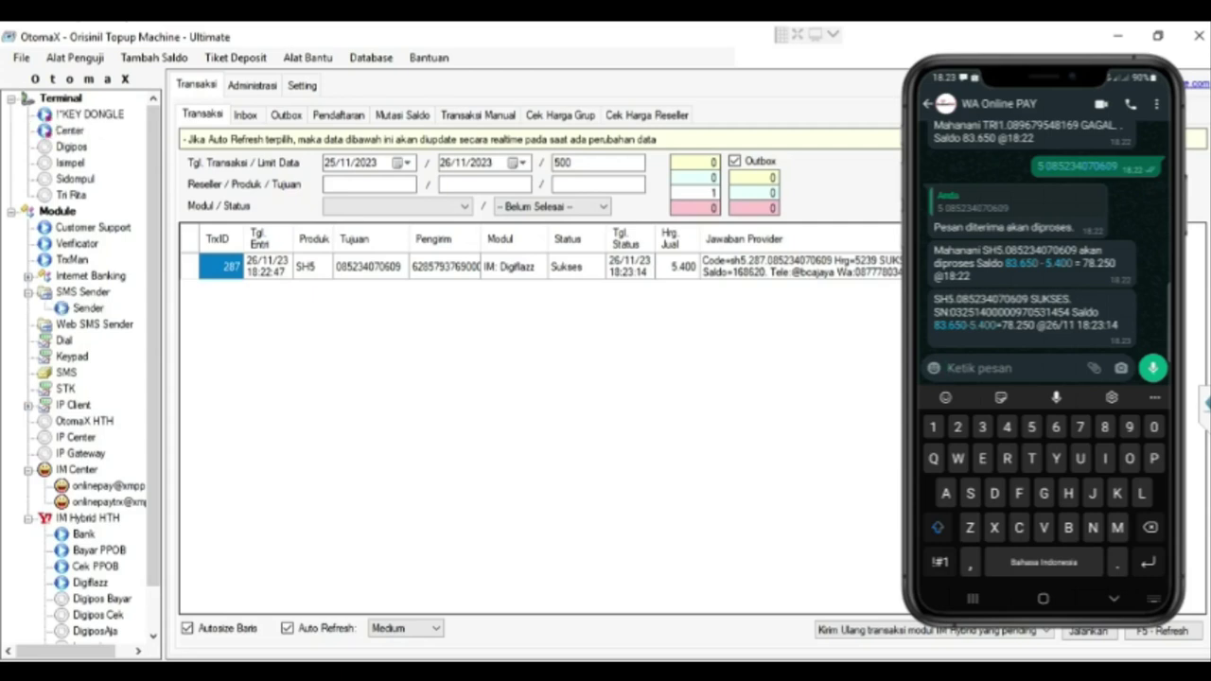
Step: Send 'Rek' in the WA Online PAY chat to request the transaction recap
click(949, 368)
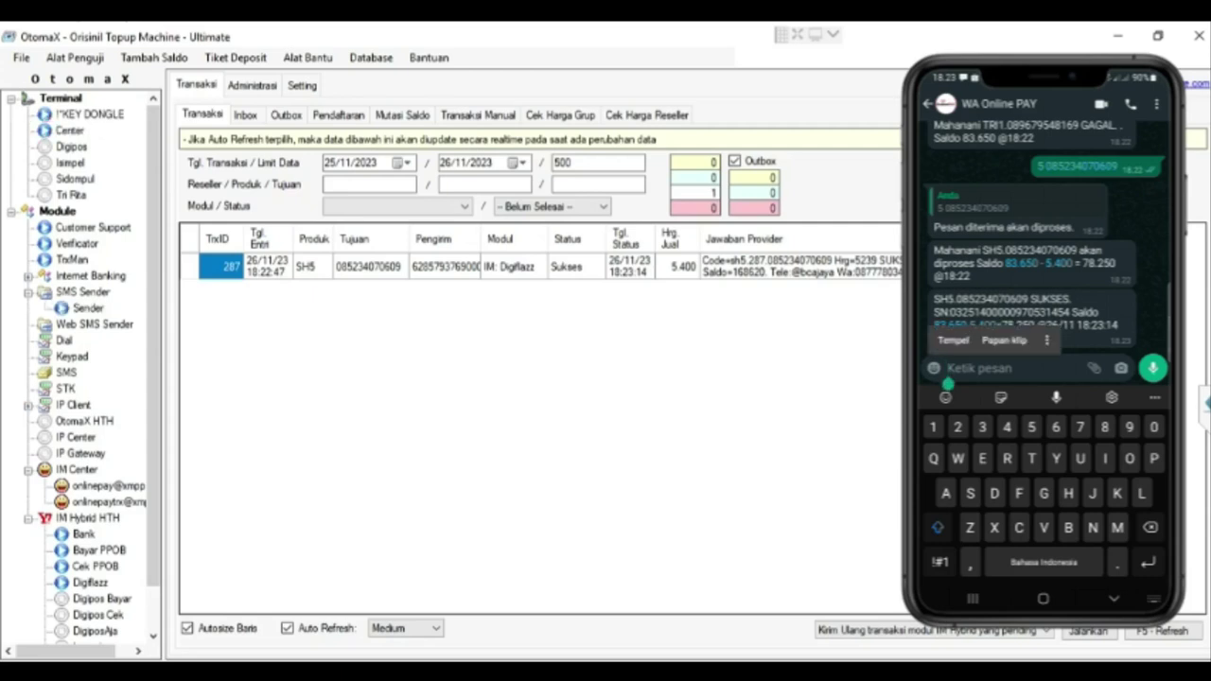
text(Re)
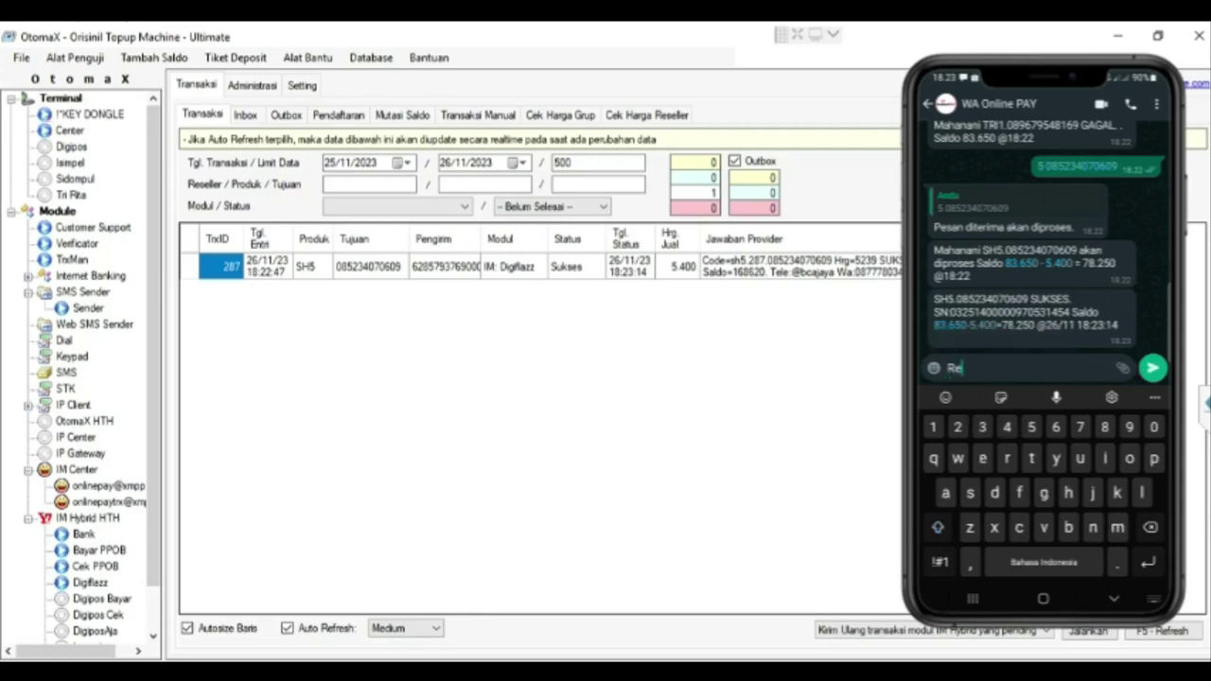
text(k)
click(1152, 368)
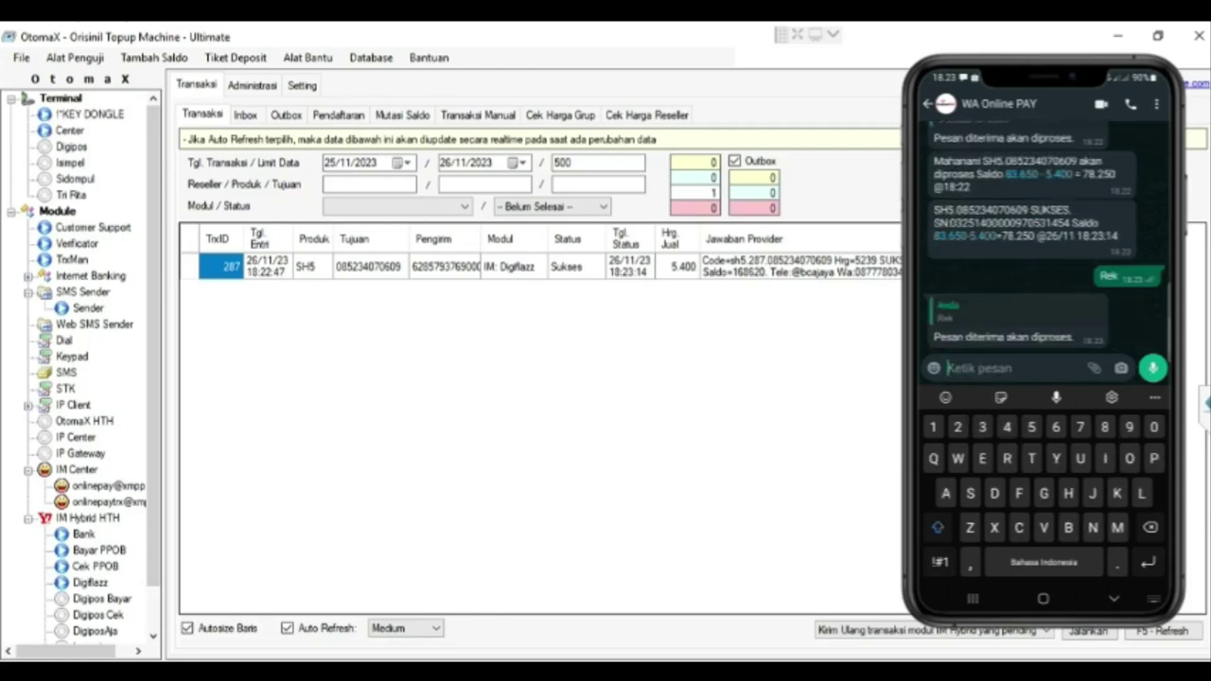